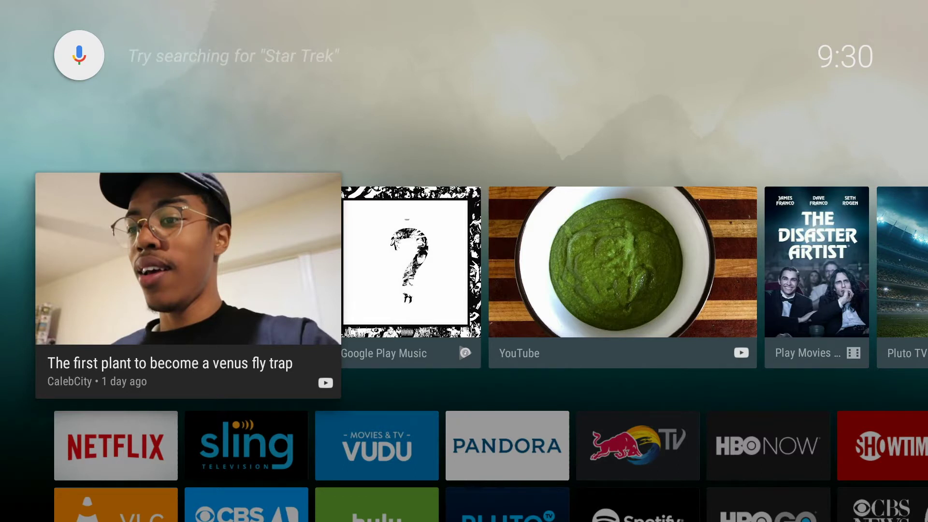
Open the Security & restrictions page in the device settings
key("Down")
key("Down")
key("Down")
key("Down")
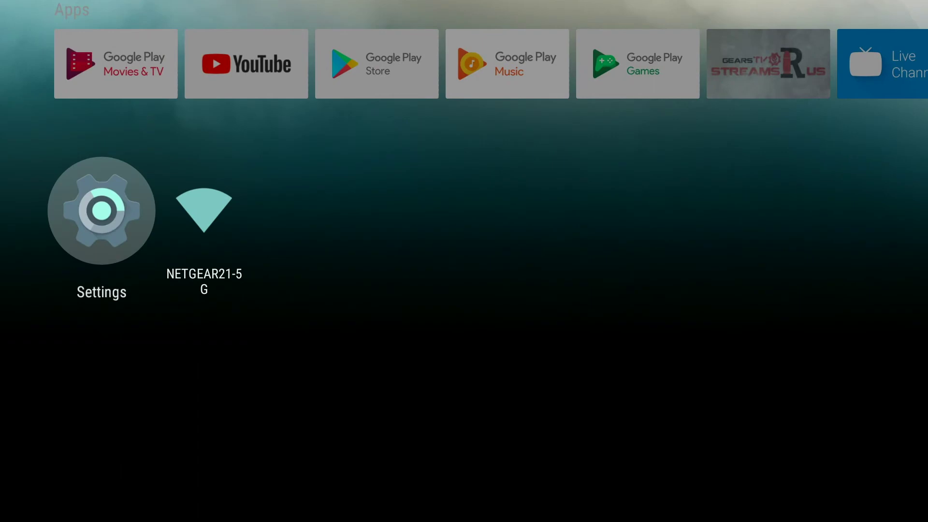
key("Return")
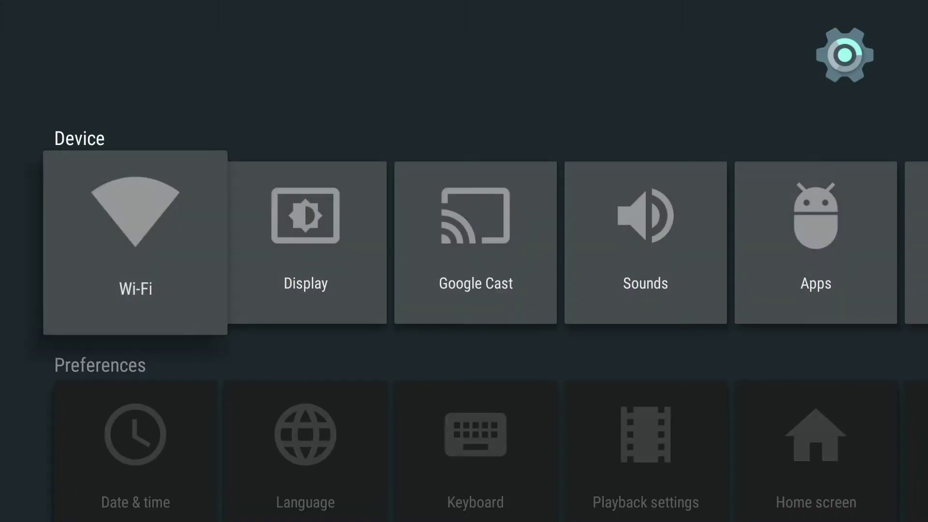
key("Down")
key("Down")
key("Down")
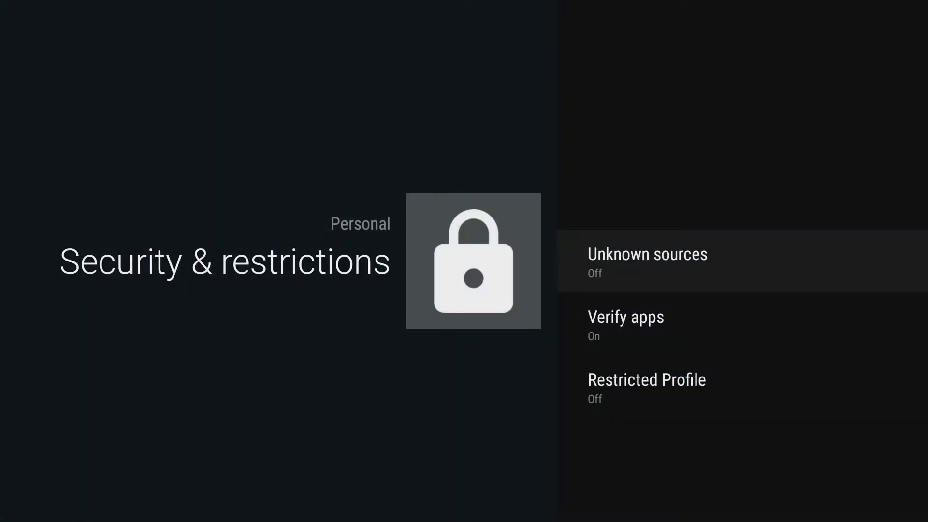
Turn on app installation from unknown sources and return to the home screen
key("Return")
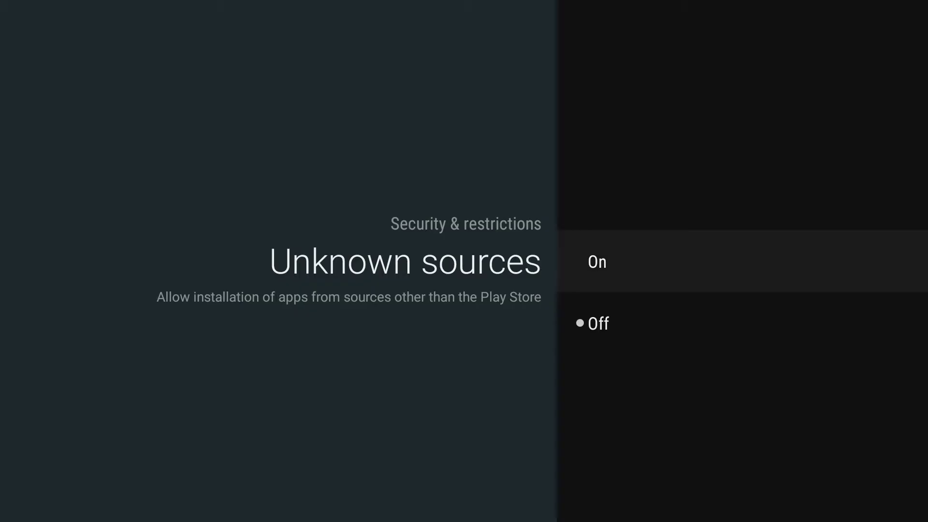
key("Return")
key("Return")
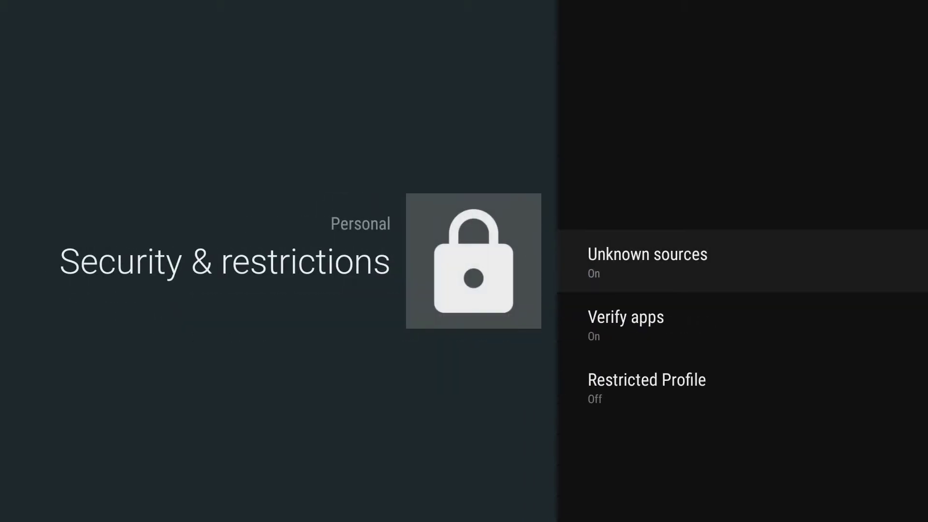
key("Home")
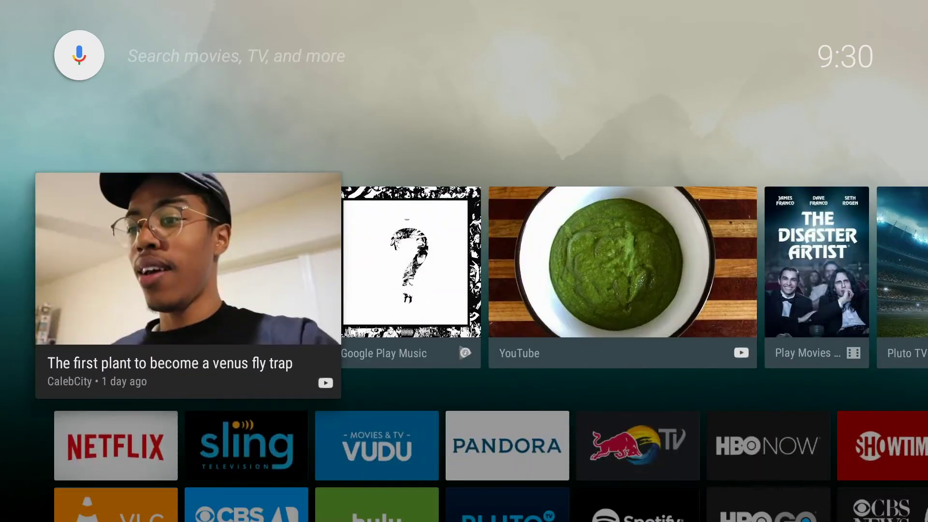
Open the Google Play Store and search it for "downloader"
key("Down")
key("Down")
key("Down")
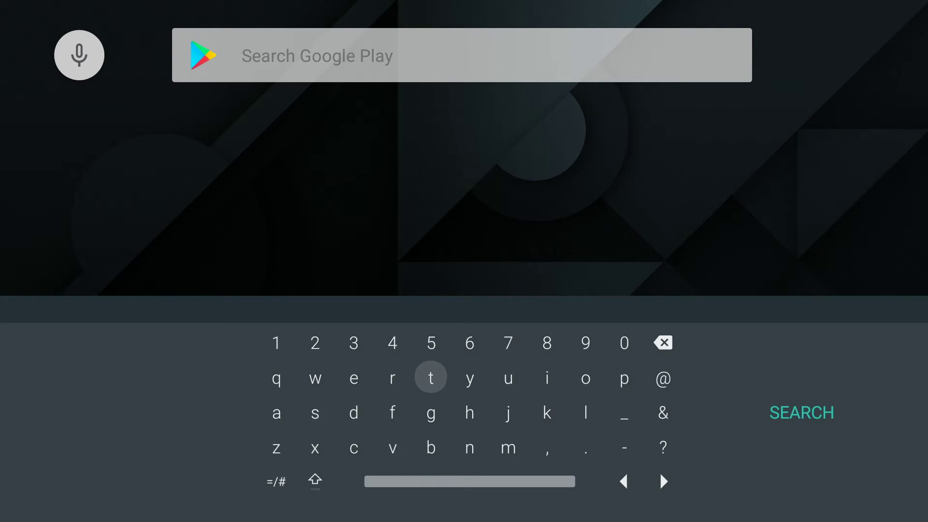
type("downloader")
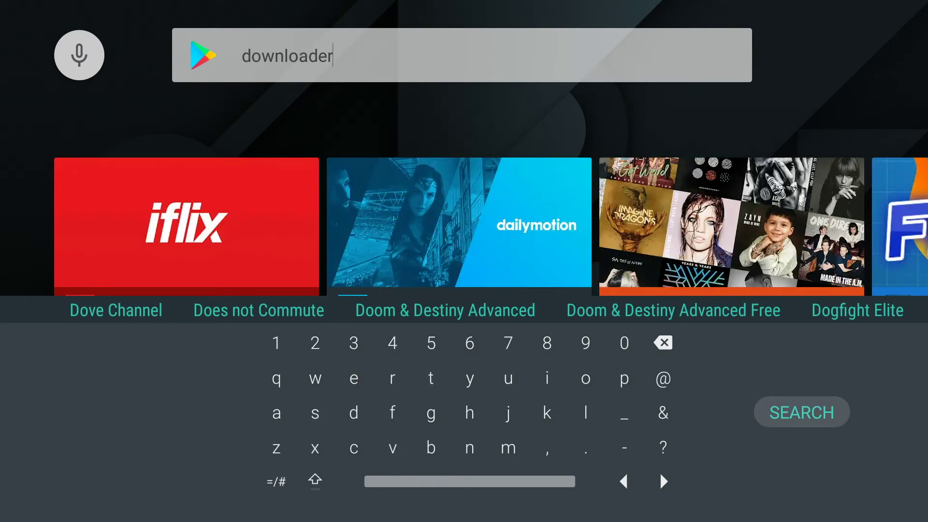
key("Return")
Find Downloader by AFTVnews among the search results and install it
key("Down")
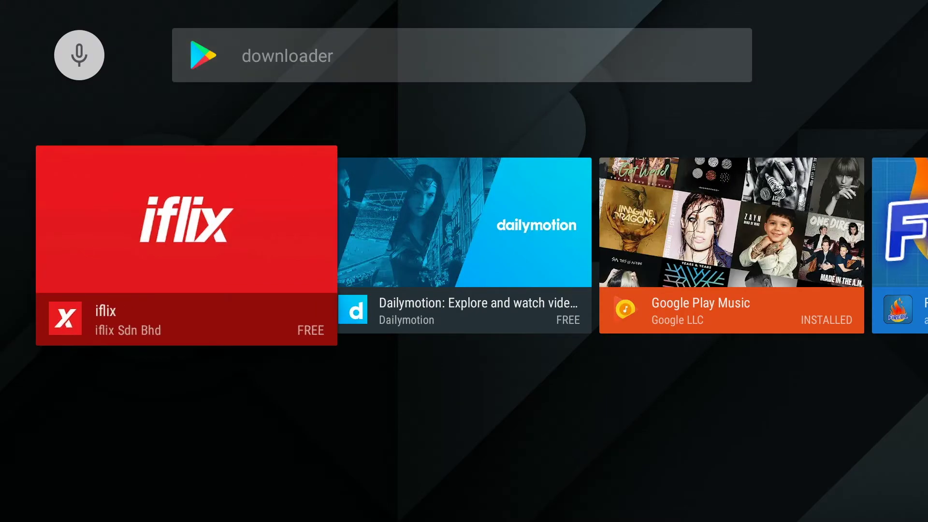
key("Right")
key("Right")
key("Right")
key("Right")
key("Right")
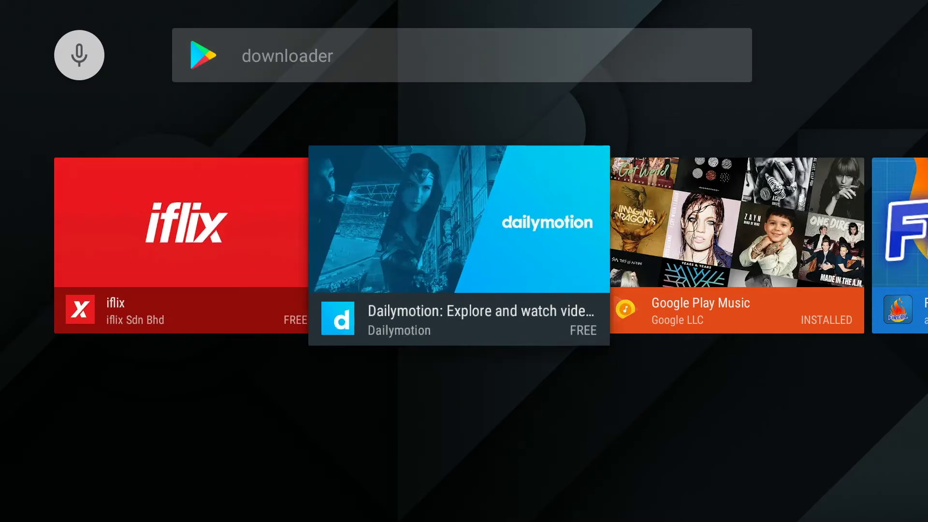
key("Right")
key("Right")
key("Right")
key("Right")
key("Right")
key("Right")
key("Right")
key("Right")
key("Right")
key("Right")
key("Right")
key("Right")
key("Right")
key("Right")
key("Right")
key("Right")
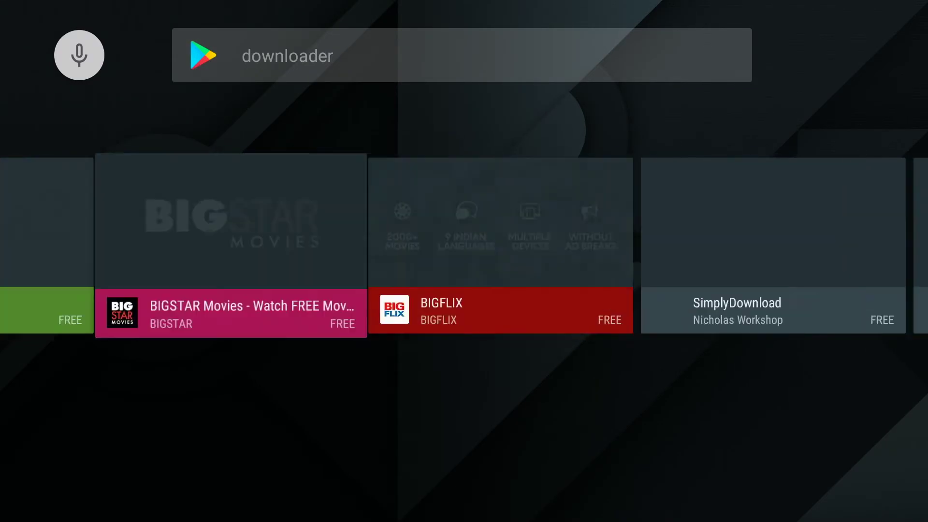
key("Right")
key("Right")
key("Right")
key("Right")
key("Right")
key("Right")
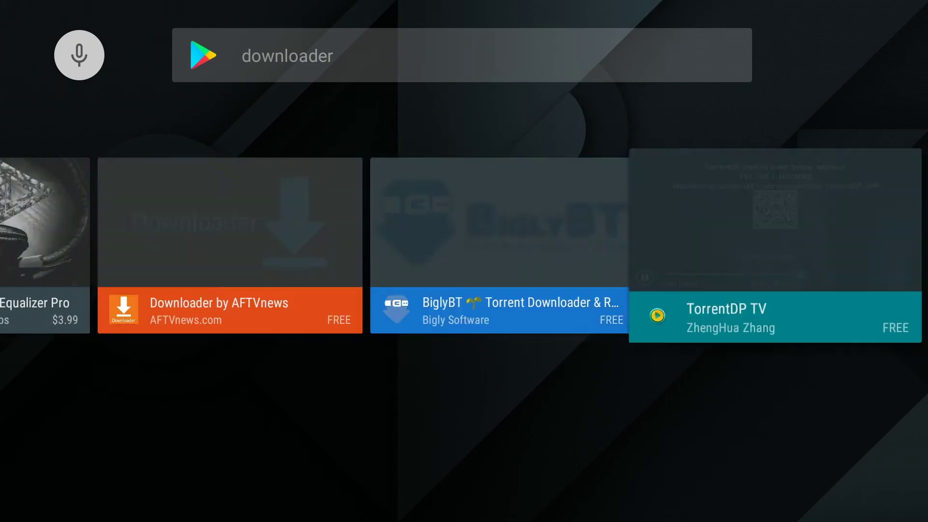
key("Left")
key("Left")
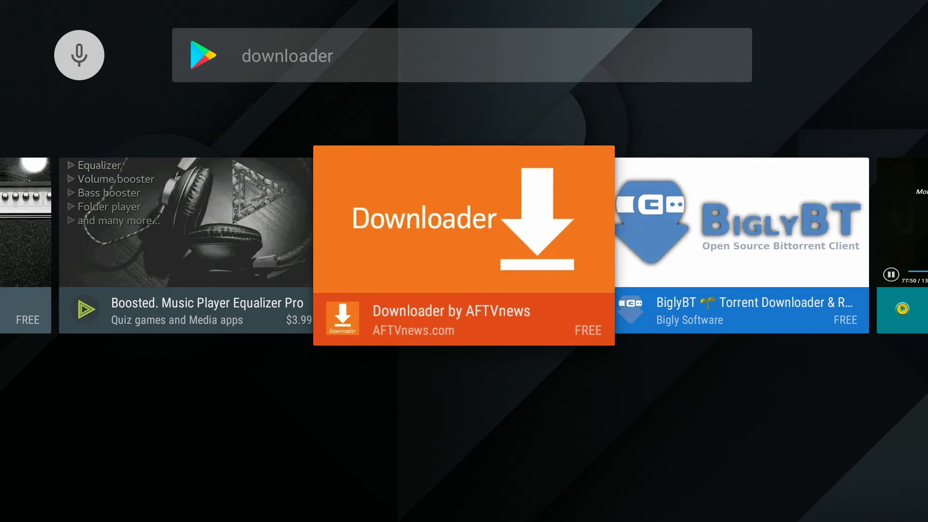
key("Return")
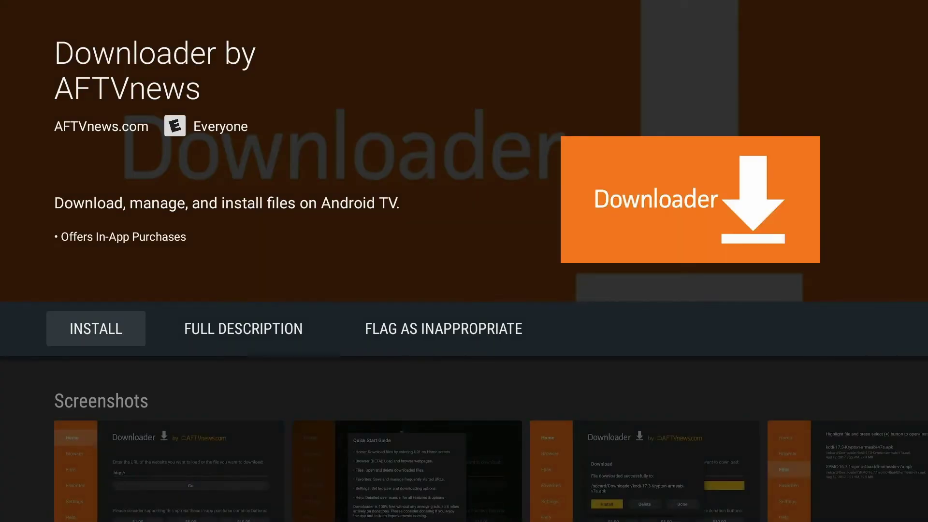
key("Return")
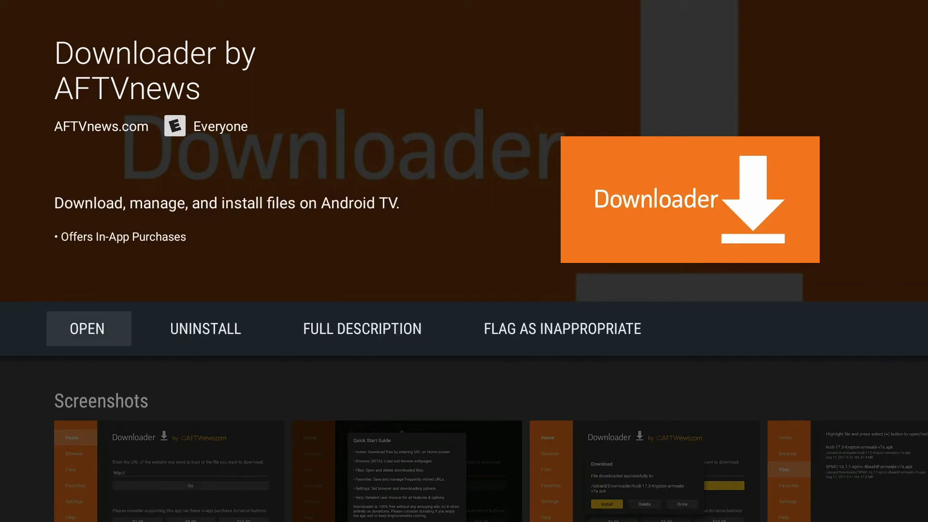
Launch Downloader, allow it to access photos, media and files, and dismiss the Quick Start Guide
key("Return")
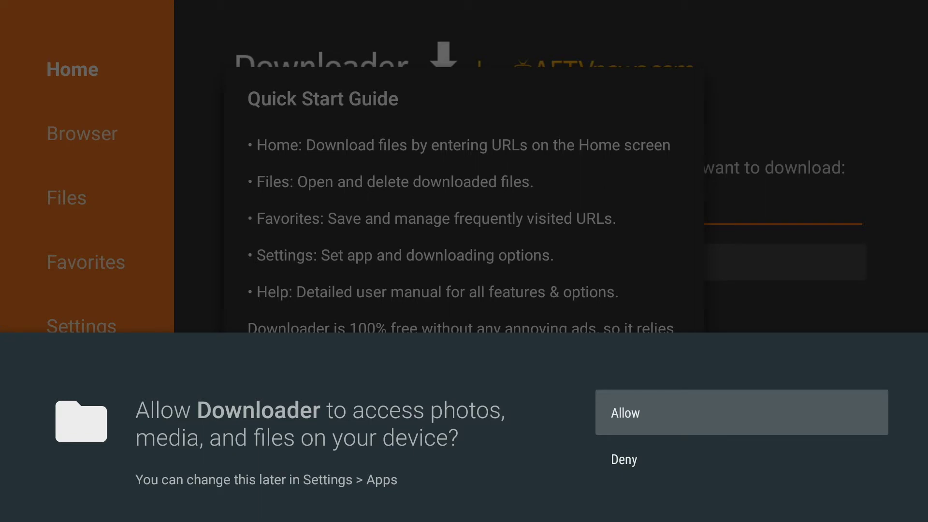
key("Return")
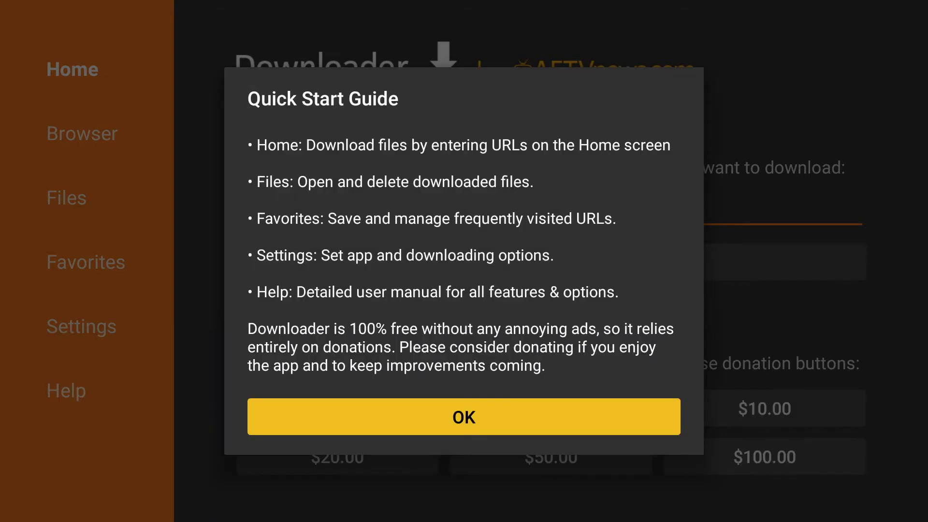
key("Return")
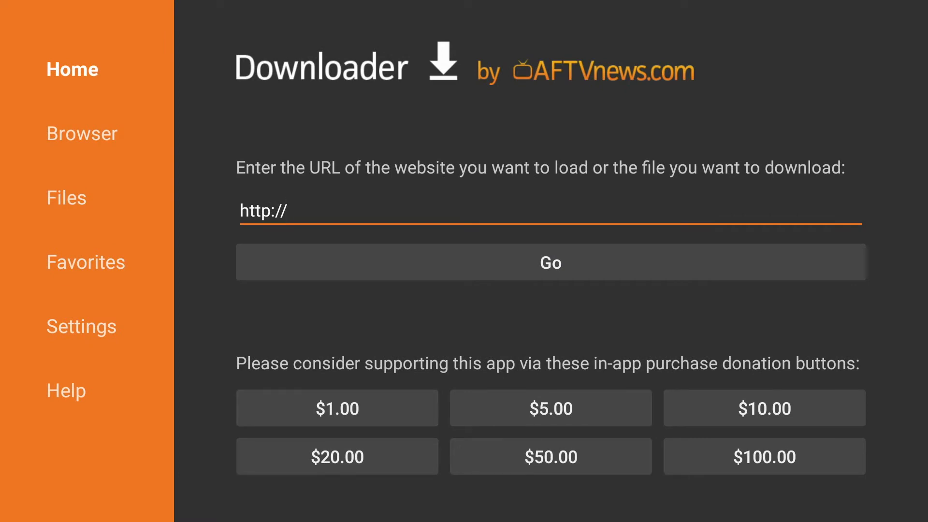
key("Return")
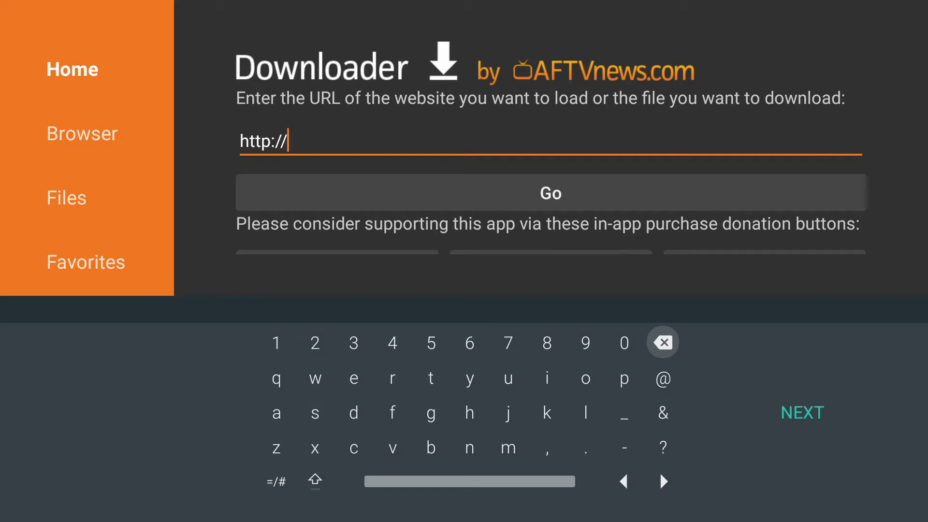
type("browser.aftvn")
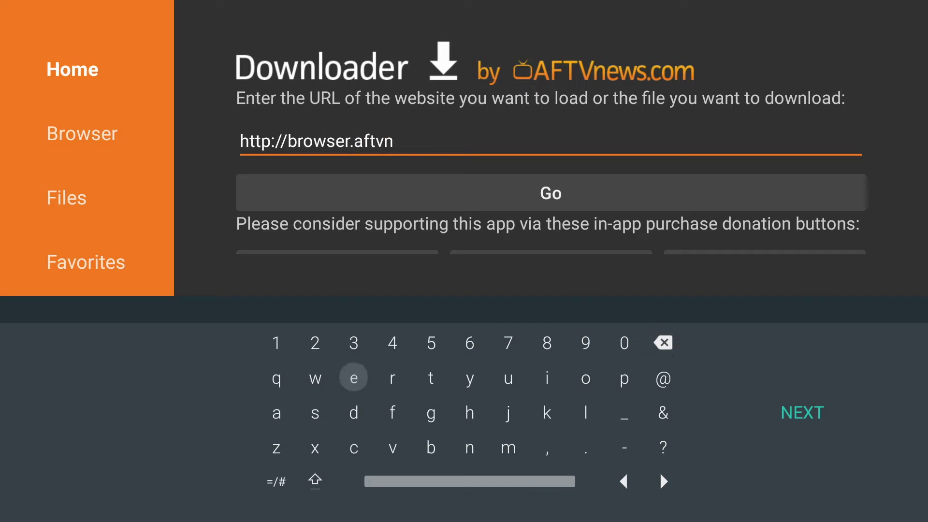
type("ews.com")
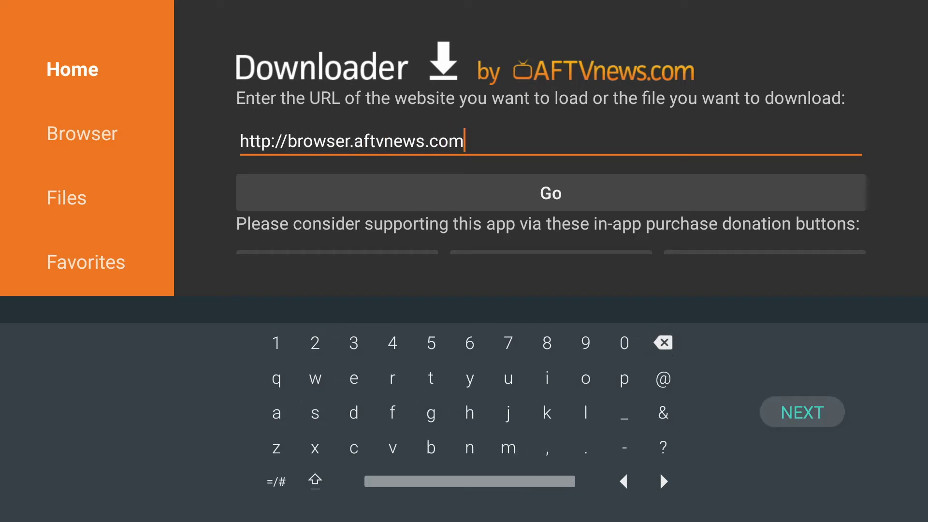
key("Return")
key("Return")
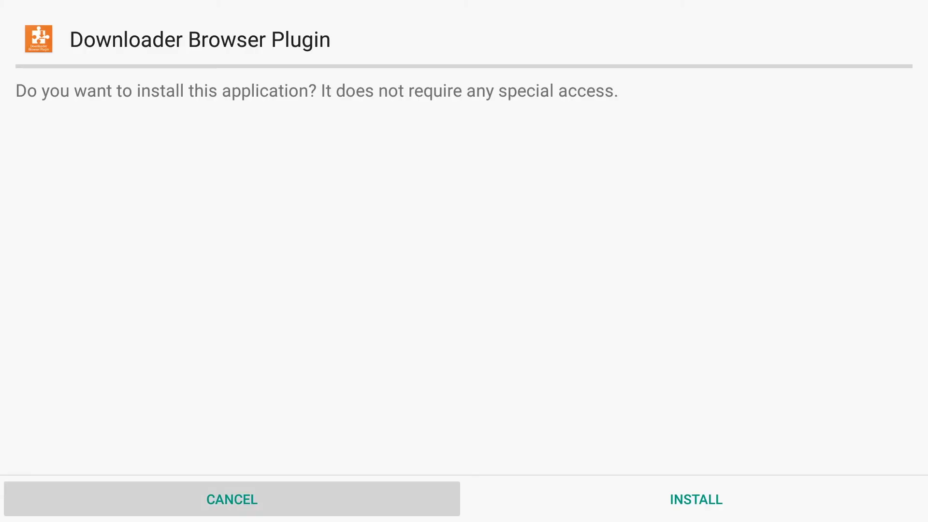
Install the Downloader Browser Plugin and close the installer
key("Right")
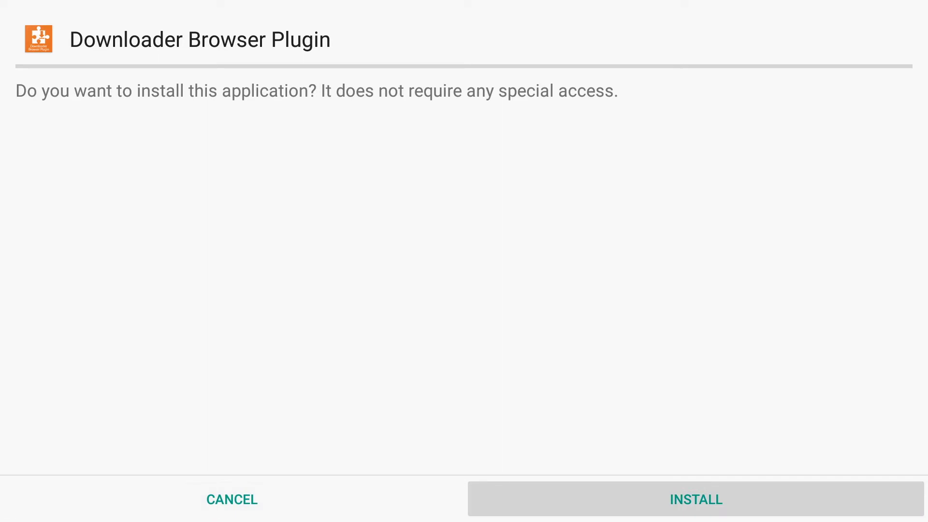
key("Return")
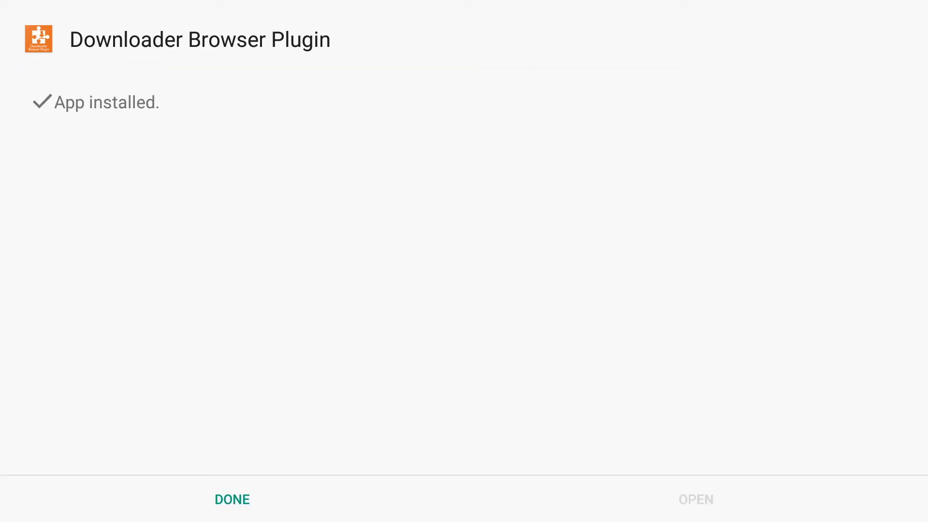
key("Down")
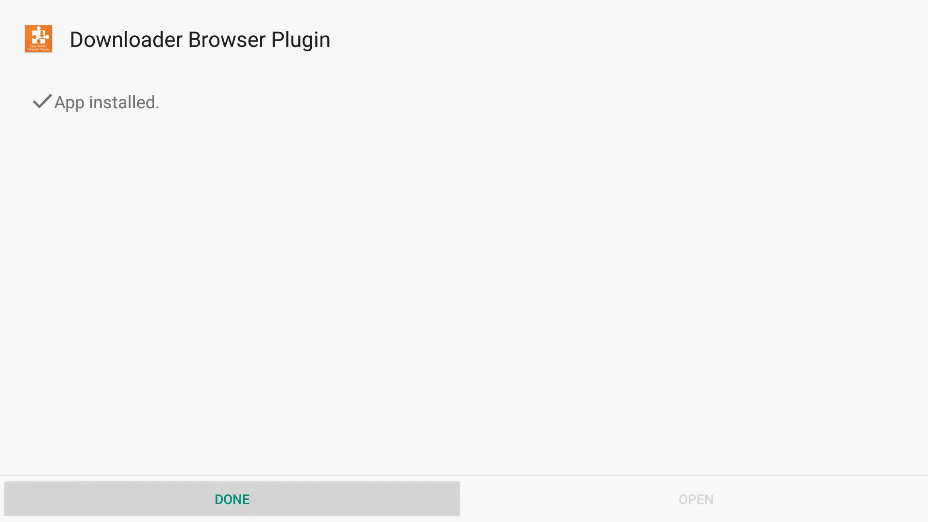
key("Return")
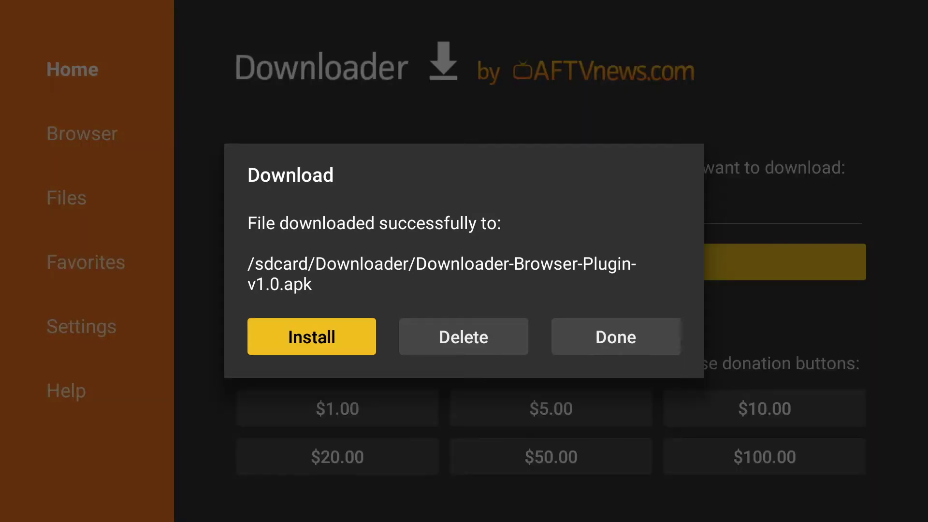
Delete the downloaded Downloader-Browser-Plugin-v1.0.apk file and confirm the deletion
key("Right")
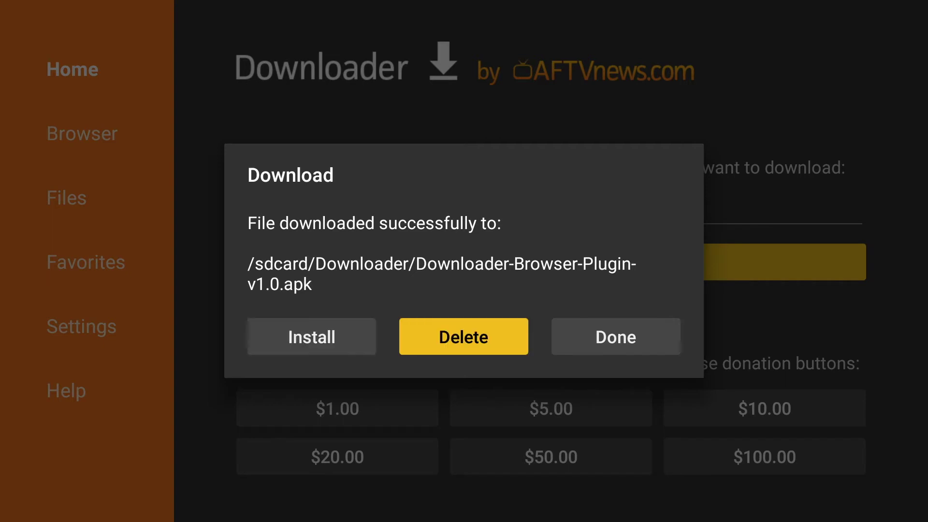
key("Return")
key("Left")
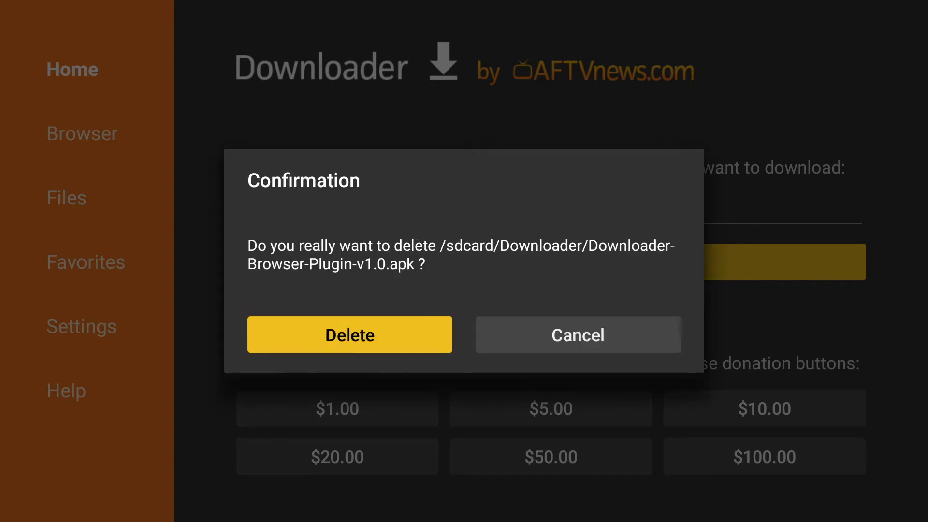
key("Return")
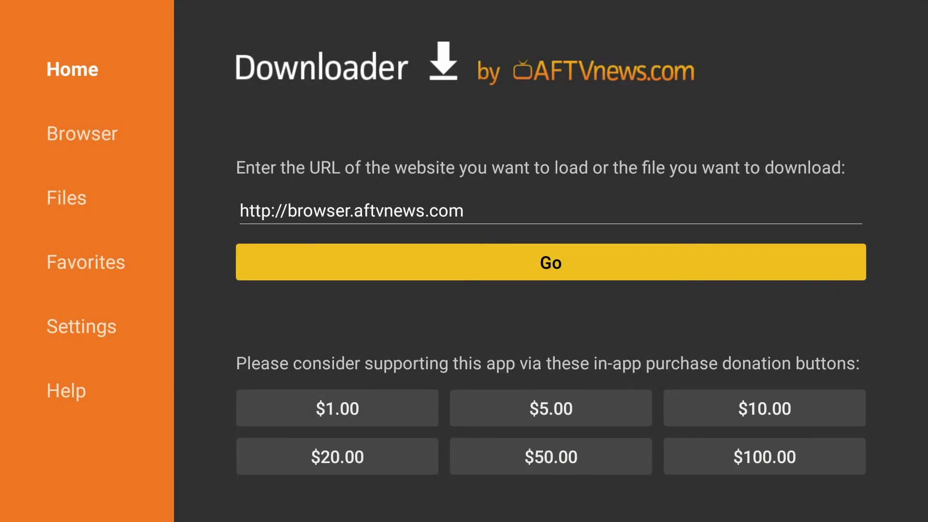
Open Downloader's built-in browser and dismiss the beta notice
key("Left")
key("Up")
key("Up")
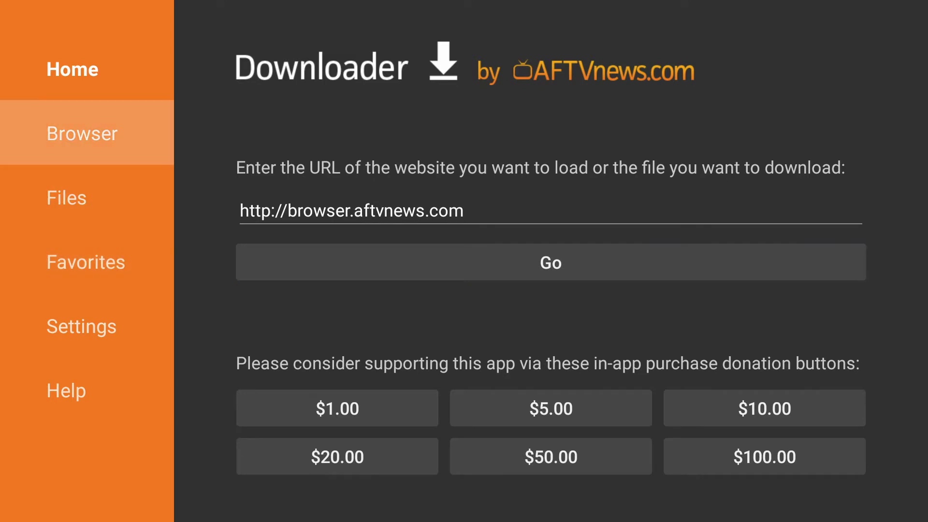
key("Return")
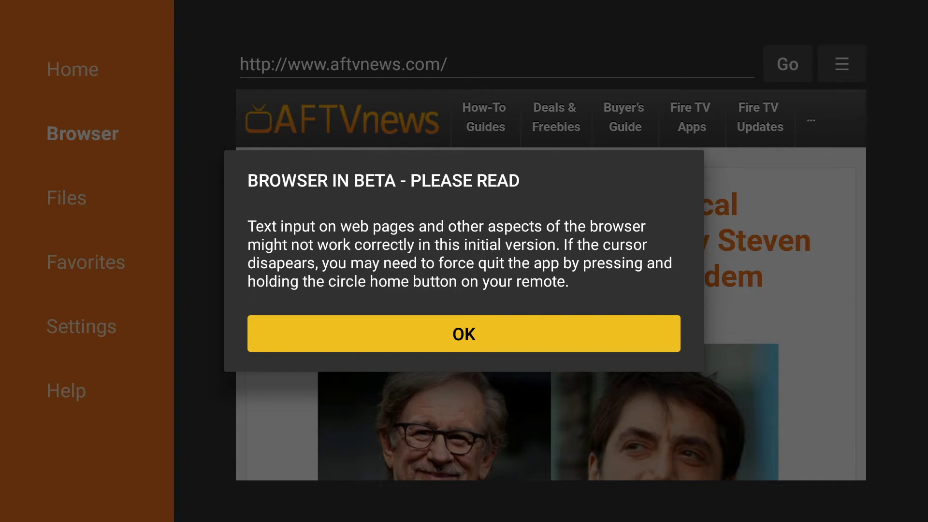
key("Return")
Enable JavaScript for the built-in web browser in Downloader's settings
key("Down")
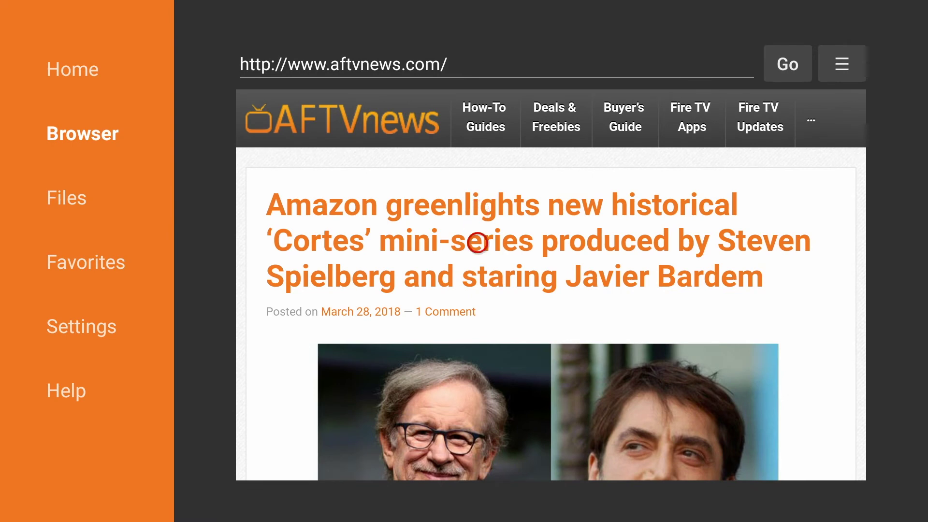
key("Left")
key("Left")
key("Left")
key("Down")
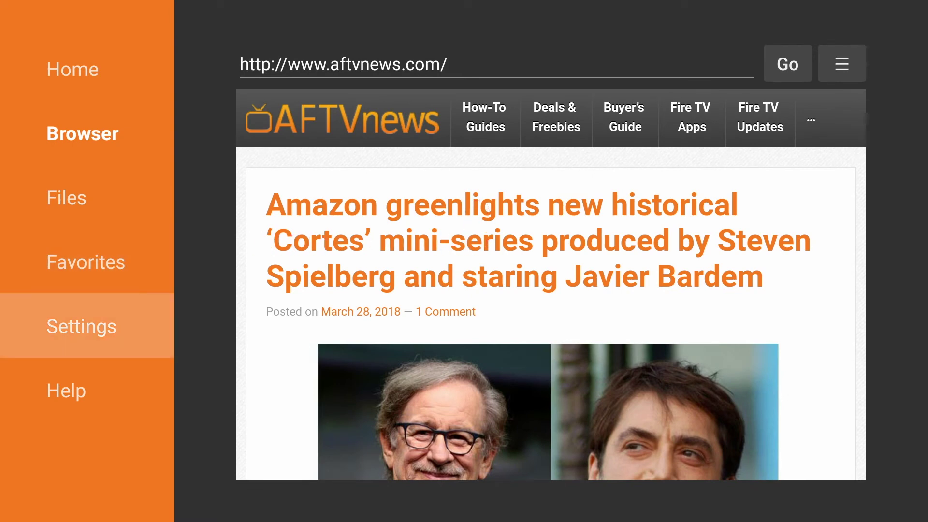
key("Return")
key("Right")
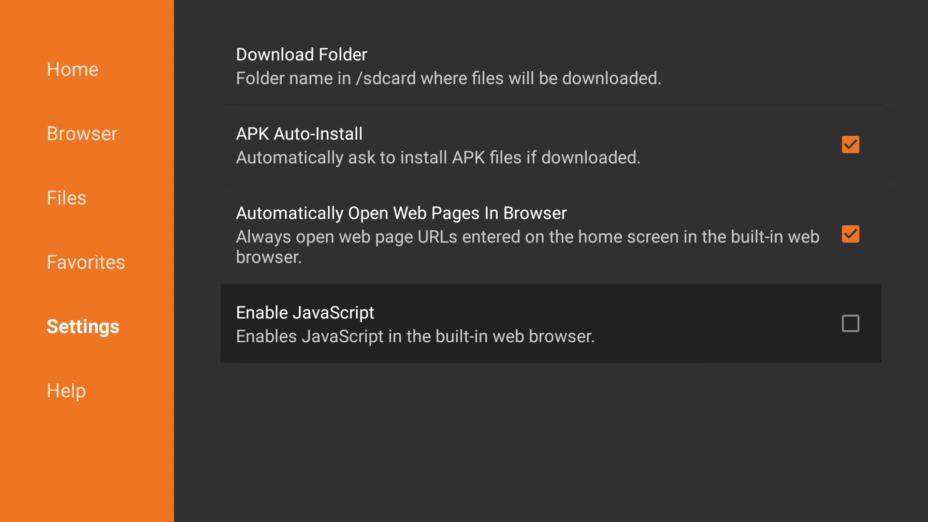
key("Return")
key("Right")
key("Return")
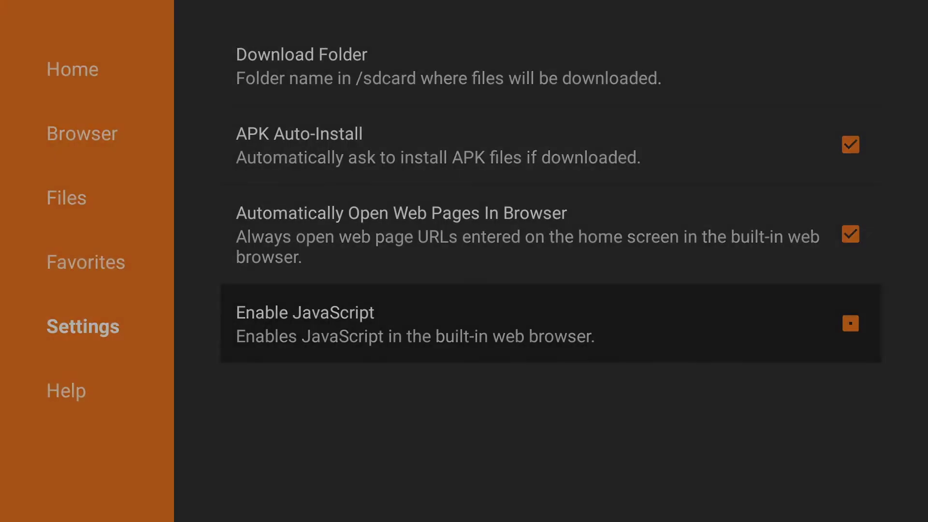
key("Left")
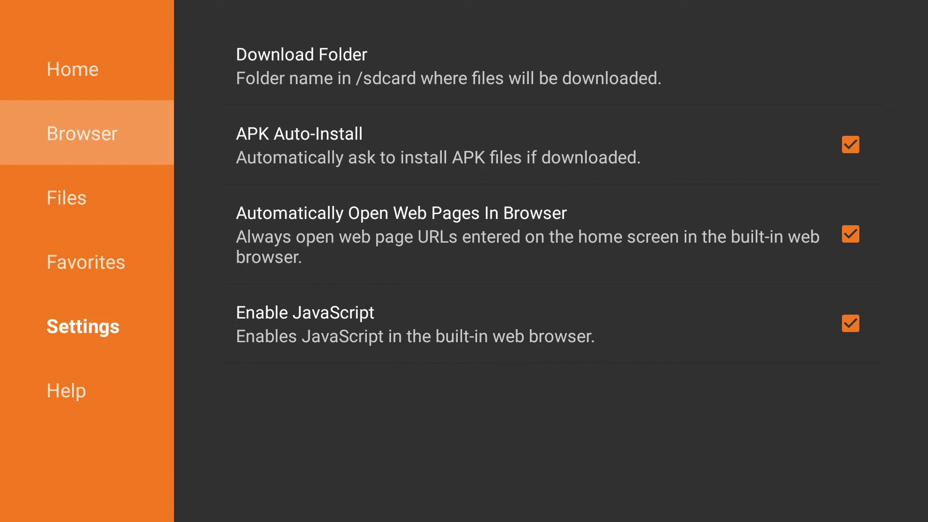
key("Up")
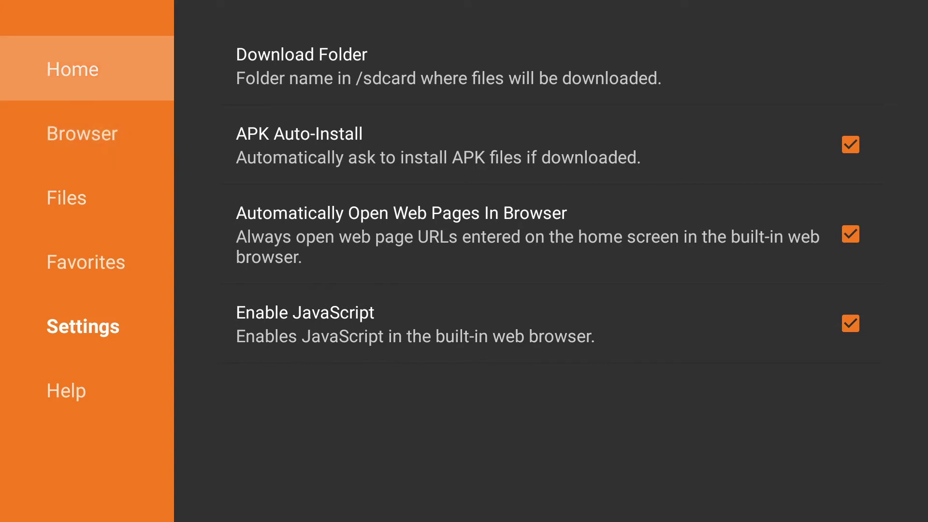
key("Return")
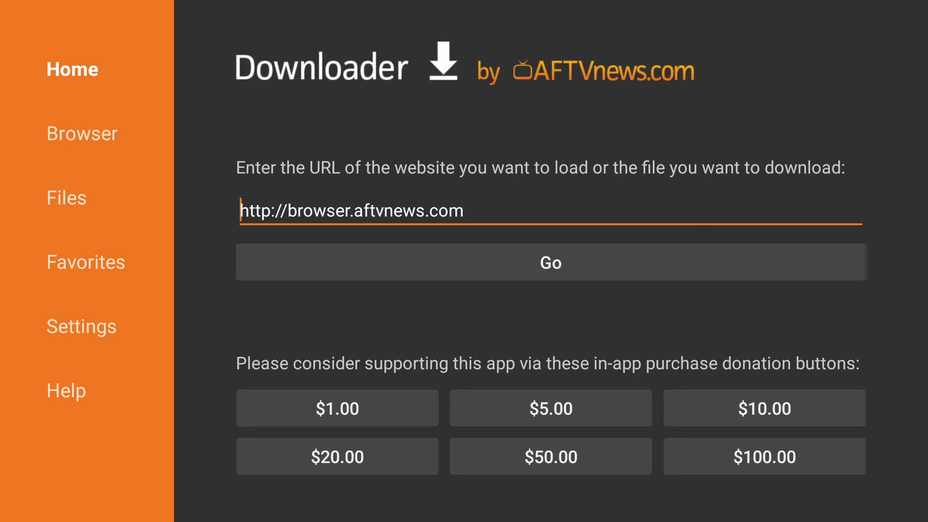
key("Return")
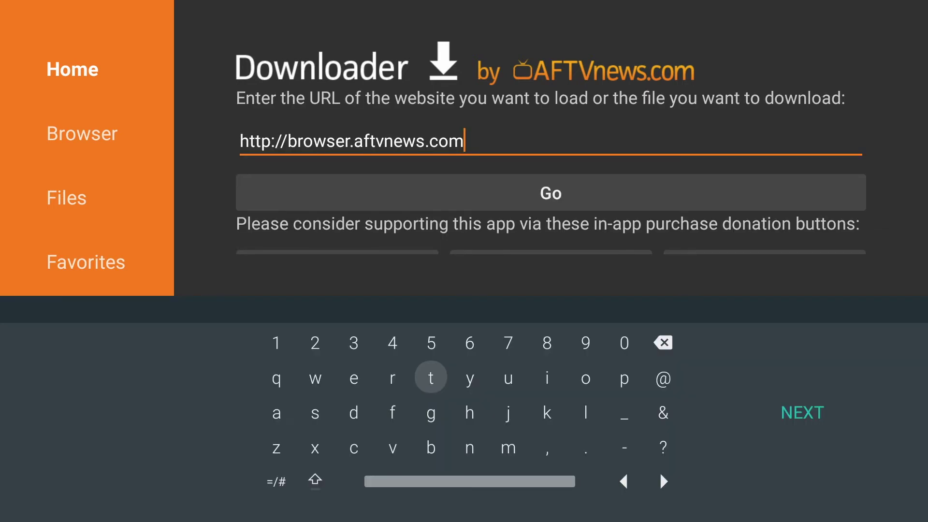
key("BackSpace")
type("mayfairguides.net/apk")
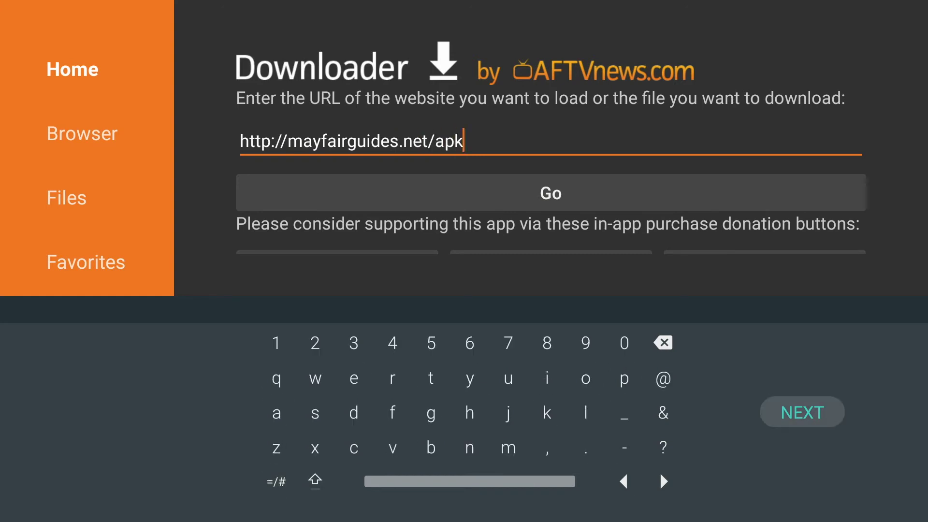
key("Return")
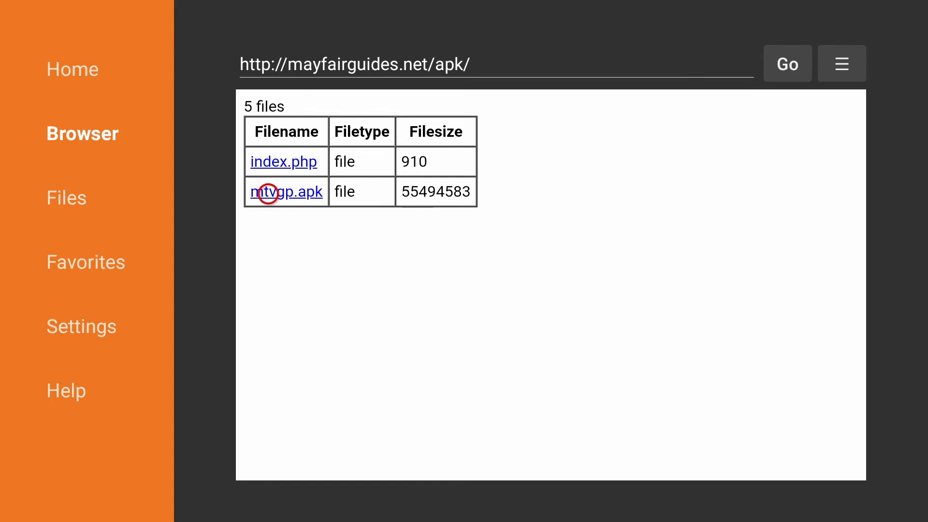
Download mtvgp.apk from the file listing, install M-TV Pro Guide Apk and close the installer
left_click(268, 194)
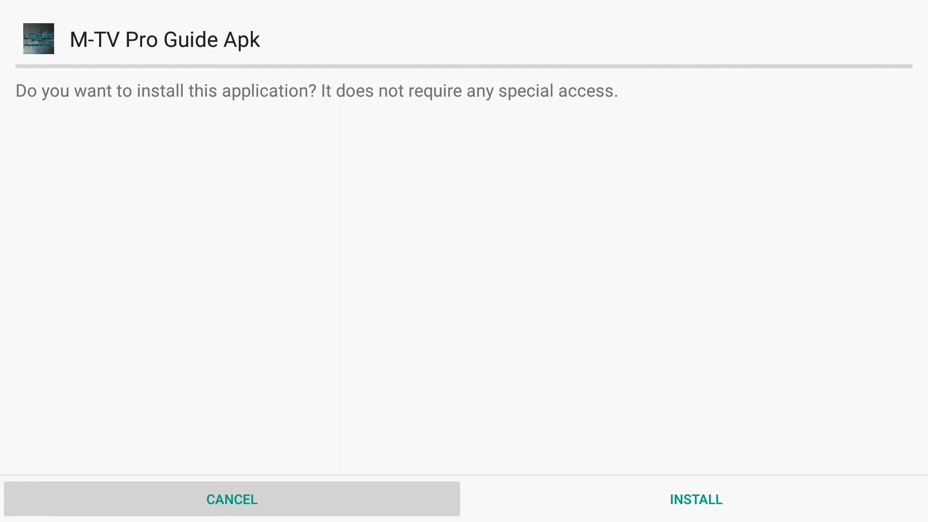
key("Right")
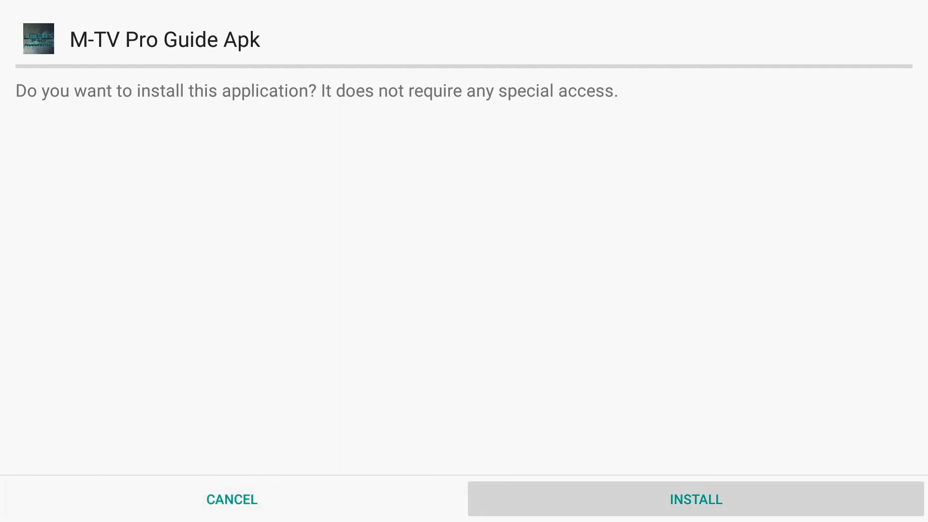
key("Return")
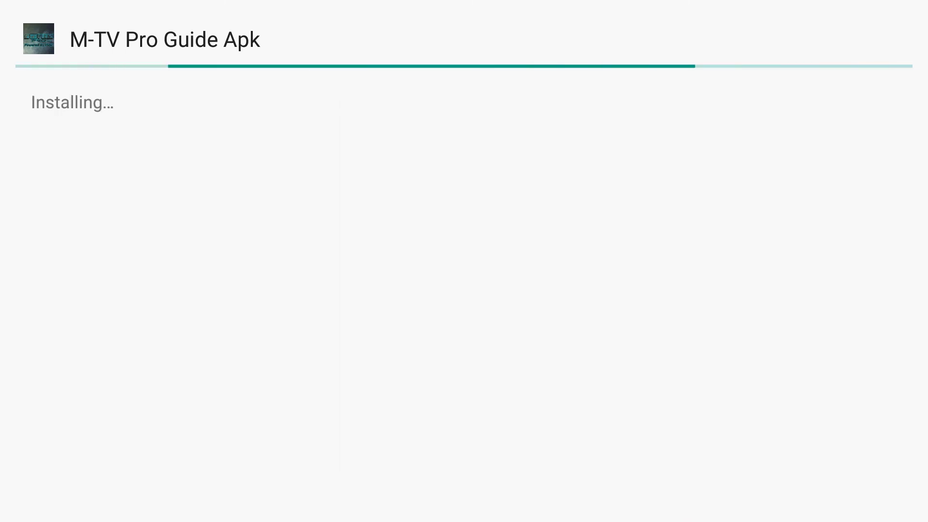
key("Down")
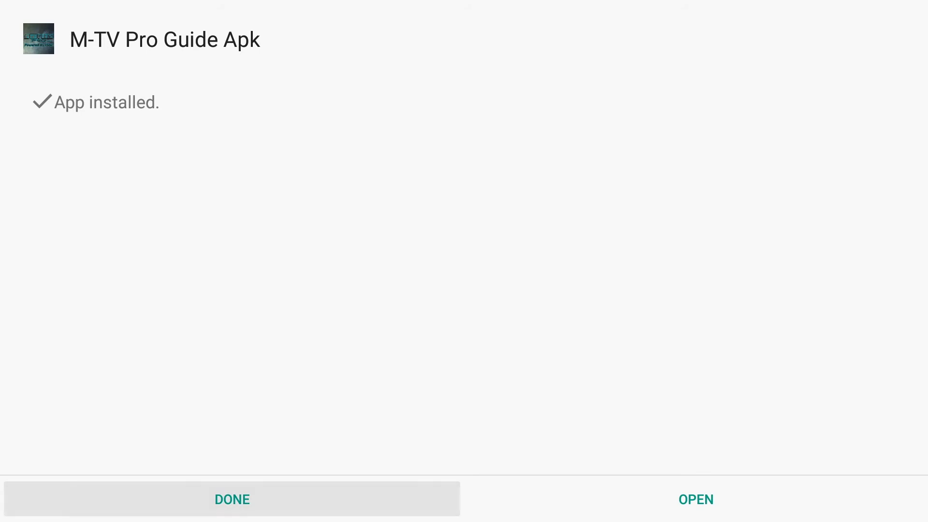
key("Return")
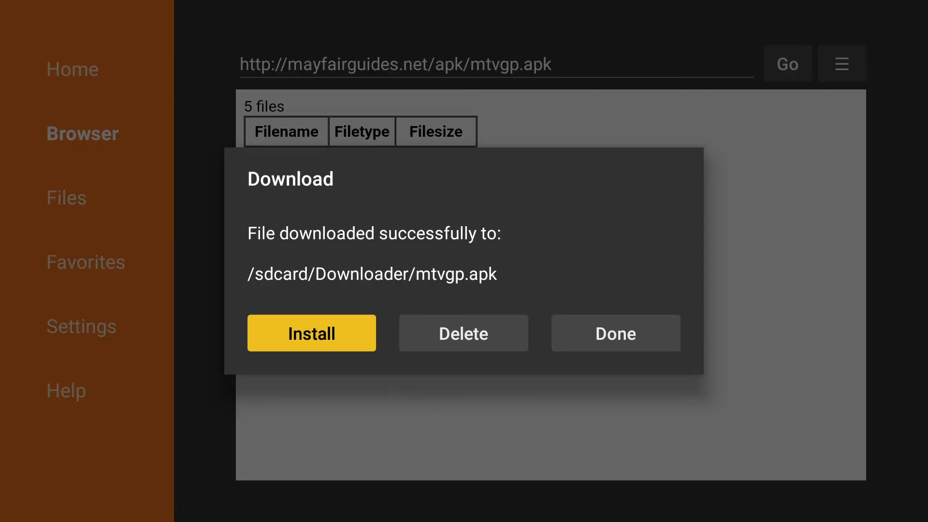
Delete the downloaded mtvgp.apk file and confirm the deletion
key("Right")
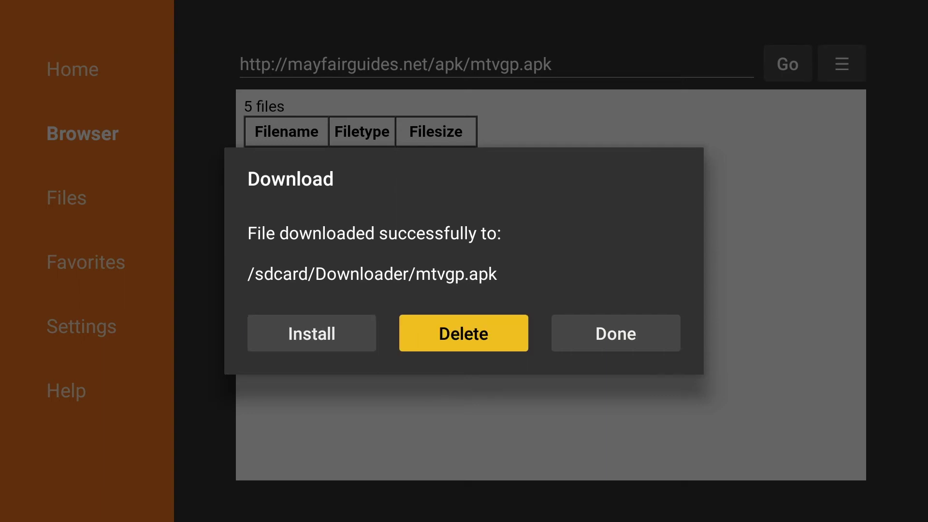
key("Return")
key("Left")
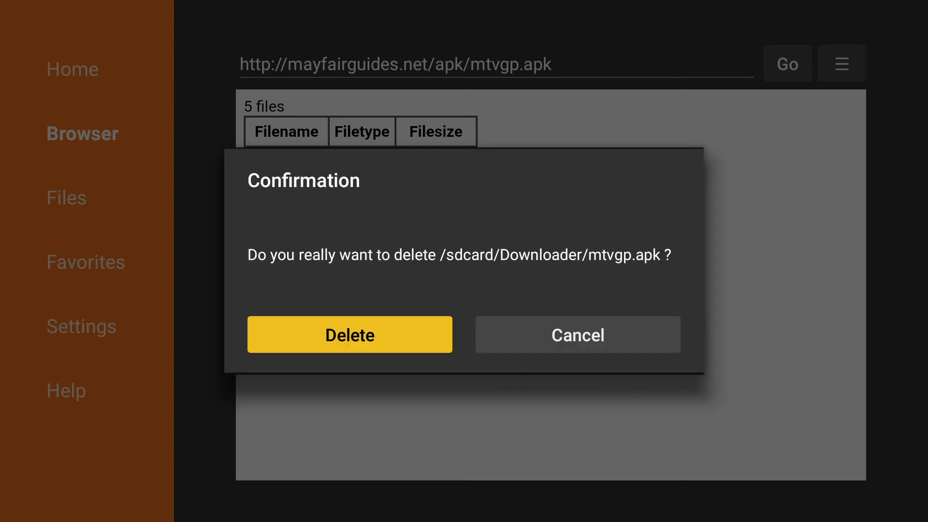
key("Return")
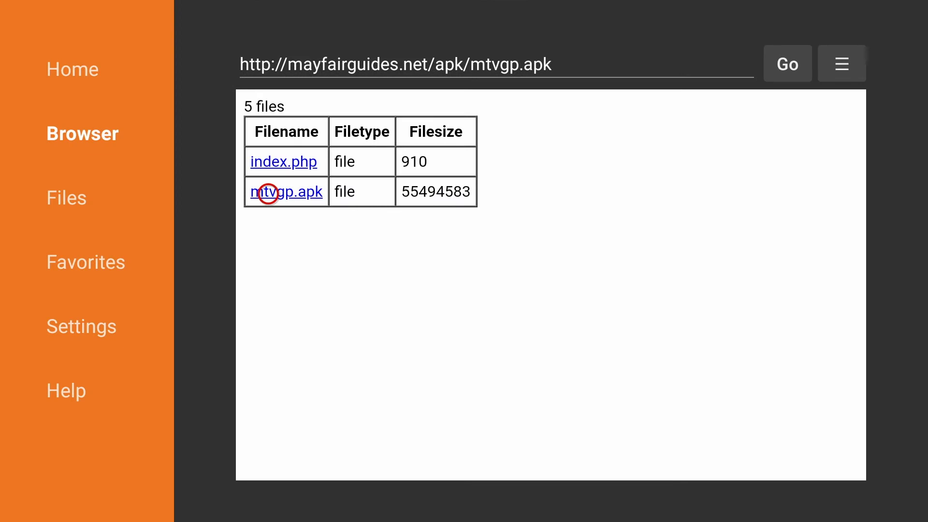
Return to the Android TV home screen and locate M-TV Pro Guide among the installed apps
key("Home")
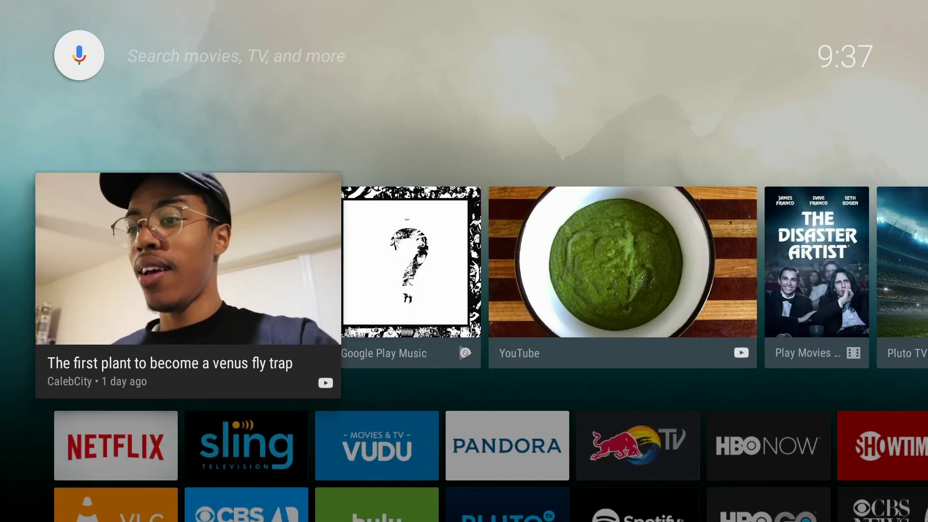
key("Down")
key("Down")
key("Down")
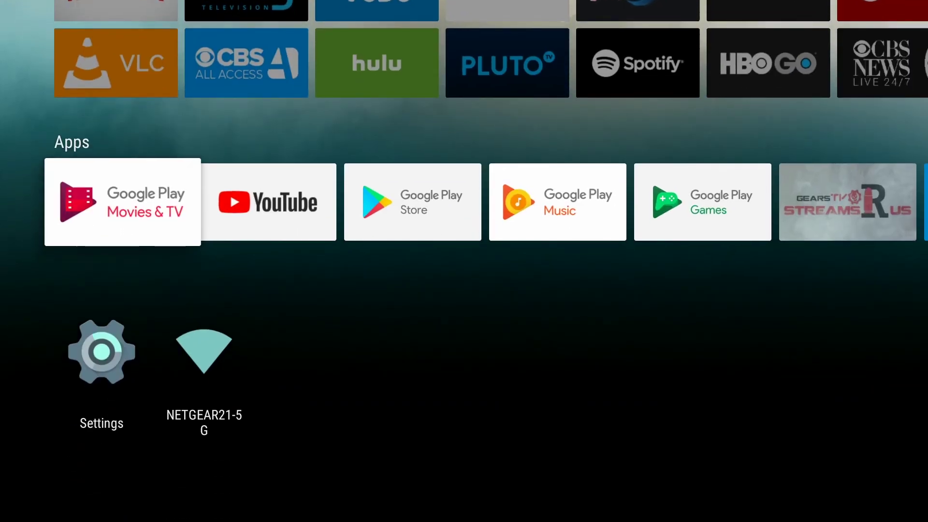
key("Right")
key("Right")
key("Right")
key("Right")
key("Right")
key("Right")
key("Right")
key("Right")
key("Right")
key("Right")
key("Right")
key("Right")
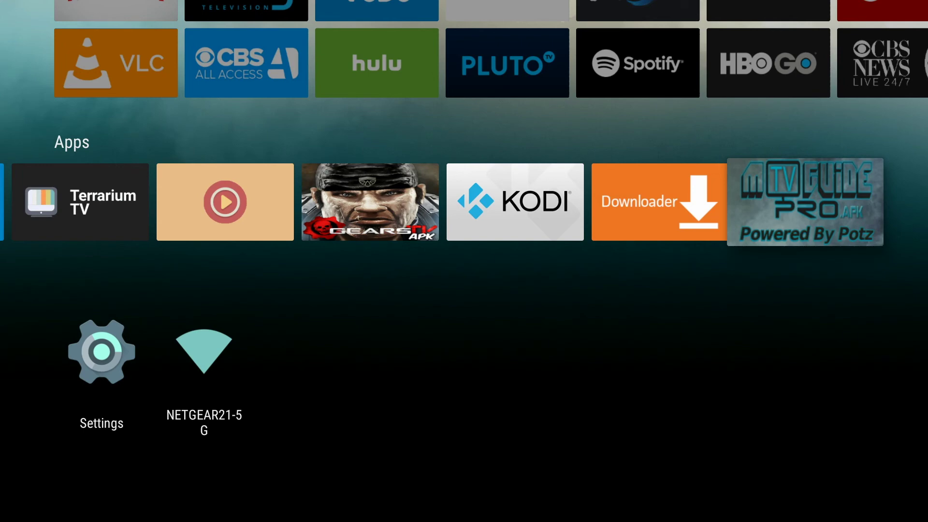
Open the Apps section of the Android TV device settings
key("Left")
key("Left")
key("Left")
key("Left")
key("Left")
key("Left")
key("Left")
key("Left")
key("Left")
key("Left")
key("Left")
key("Left")
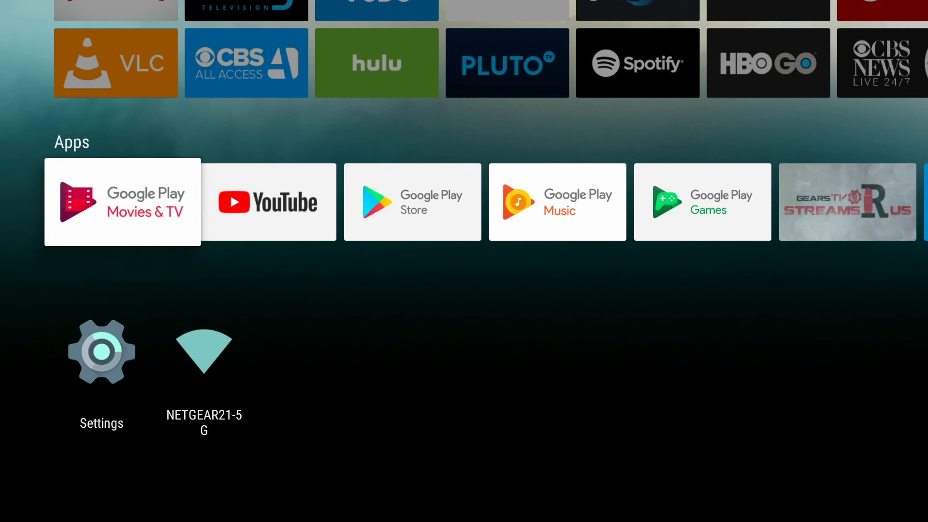
key("Down")
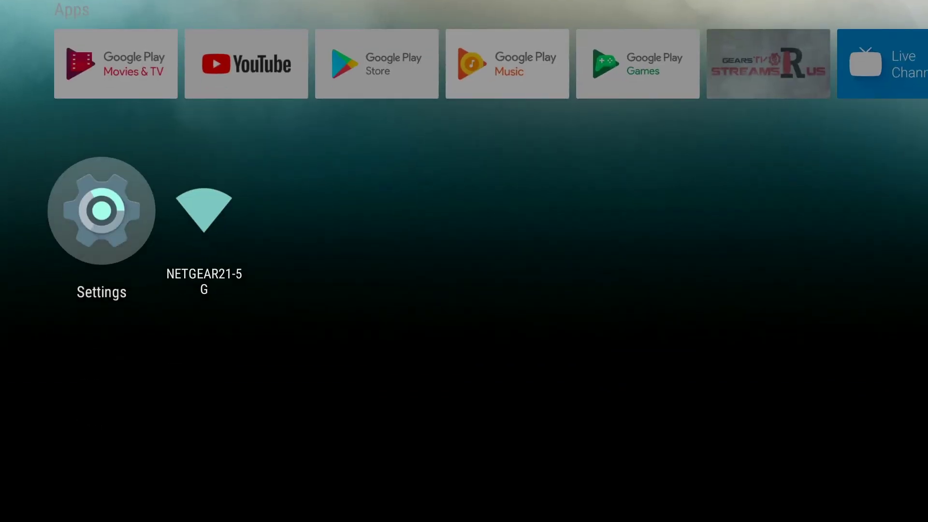
key("Return")
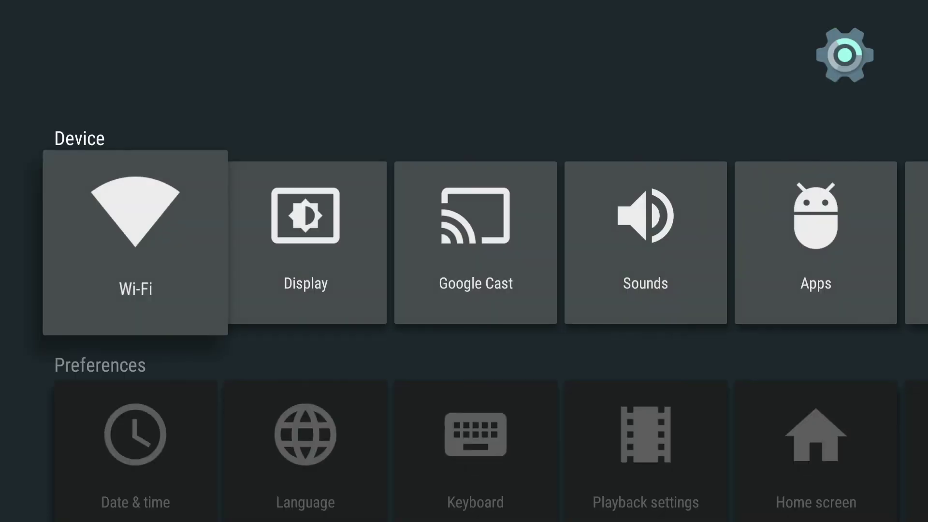
key("Right")
key("Right")
key("Right")
key("Right")
key("Return")
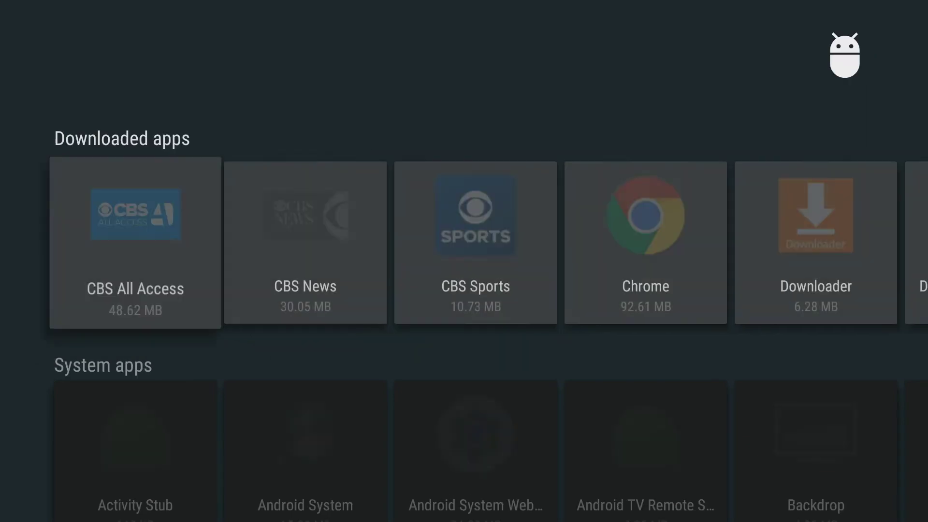
Open the details of M-TV Pro Guide Apk from the downloaded apps
key("Right")
key("Right")
key("Right")
key("Right")
key("Right")
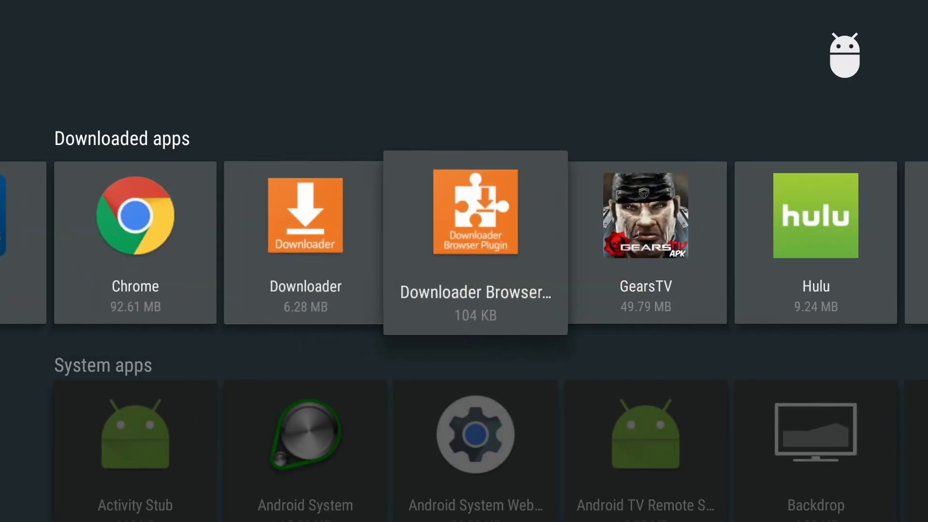
key("Right")
key("Right")
key("Right")
key("Right")
key("Right")
key("Left")
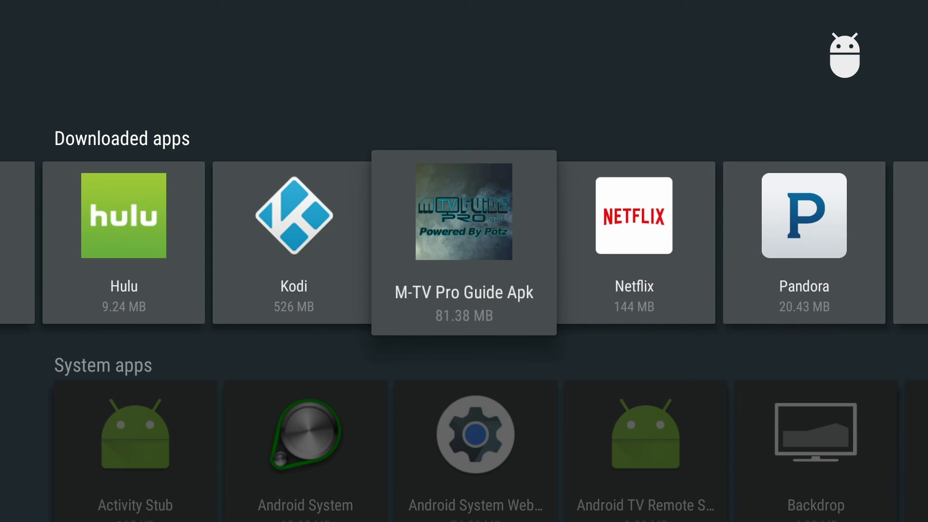
key("Return")
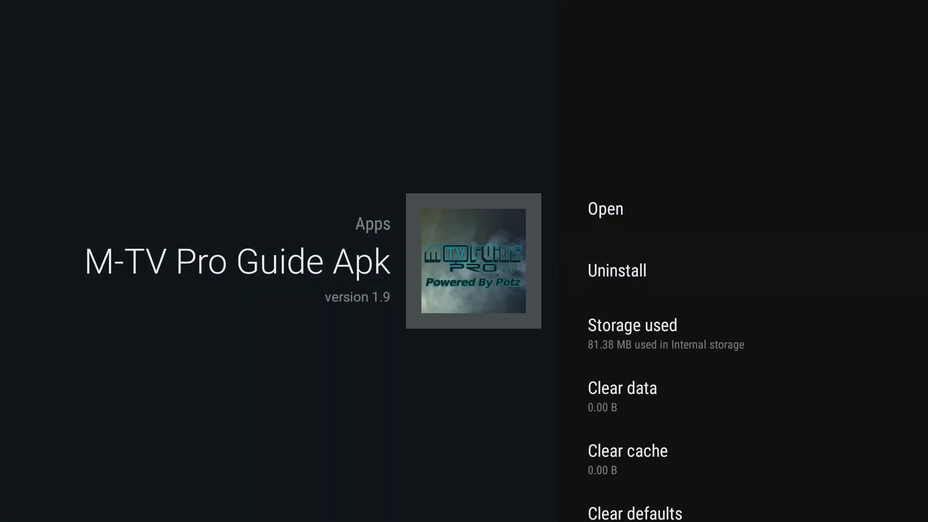
Look through the management options for M-TV Pro Guide Apk, down to its cache clearing option
key("Down")
key("Down")
key("Down")
key("Down")
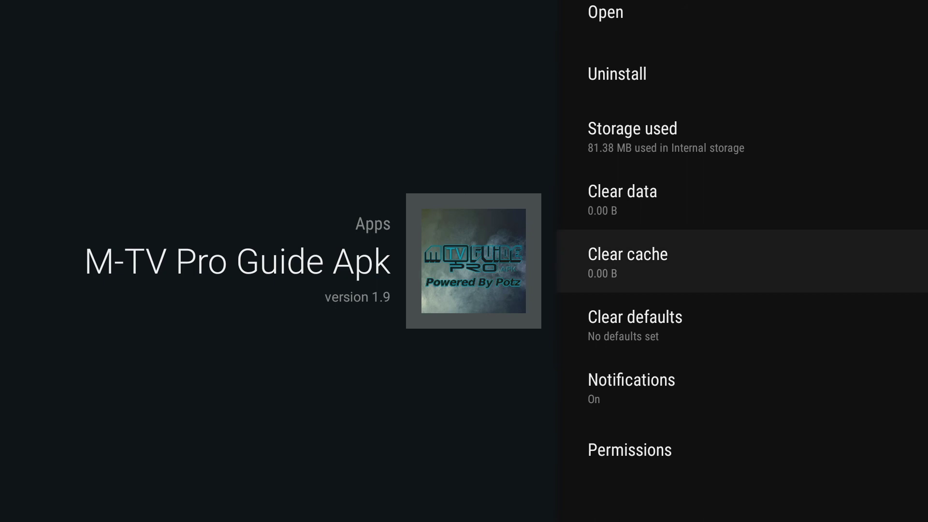
key("Up")
key("Up")
key("Up")
key("Up")
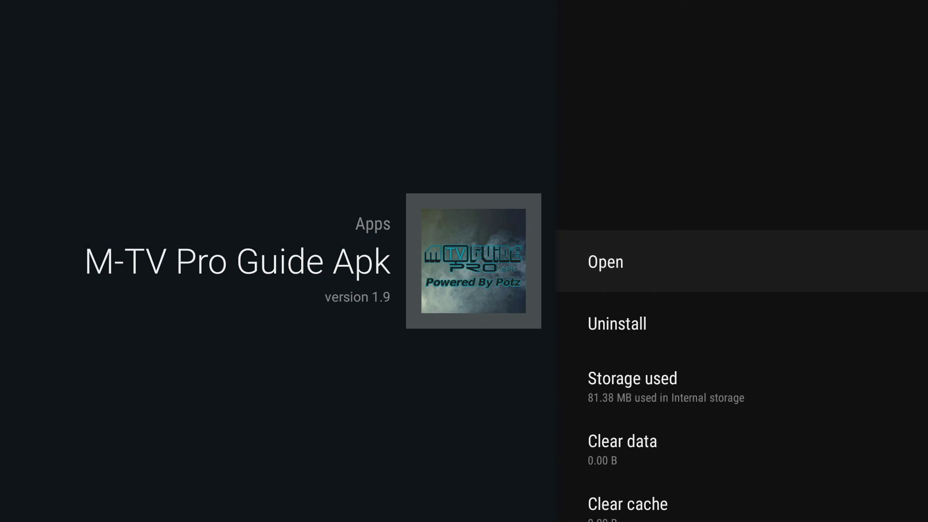
Launch M-TV Pro Guide Apk, allow it to access photos, media and files, and dismiss the on-screen keyboard at the account login
key("Return")
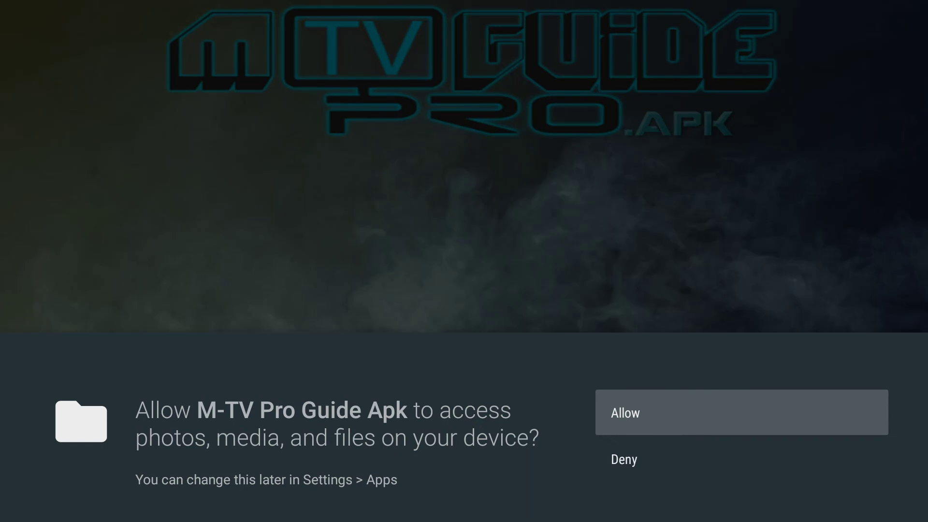
key("Return")
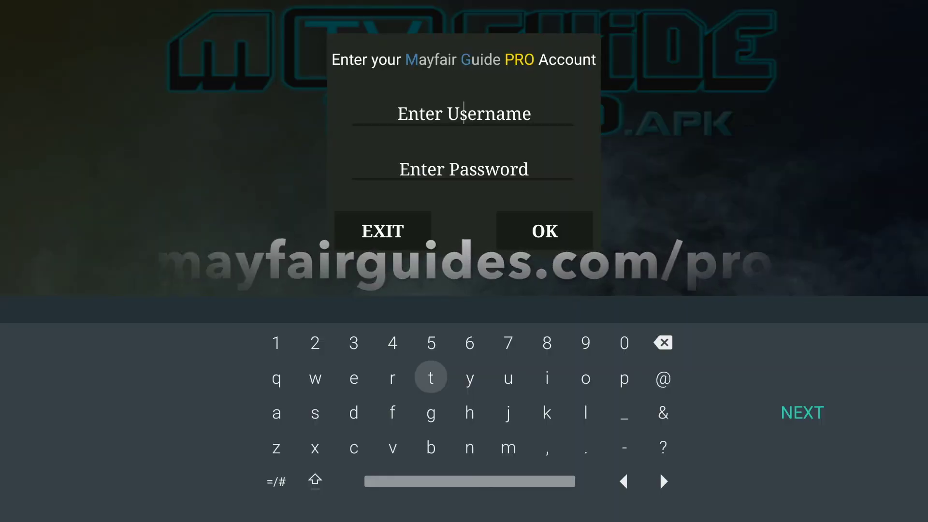
key("Escape")
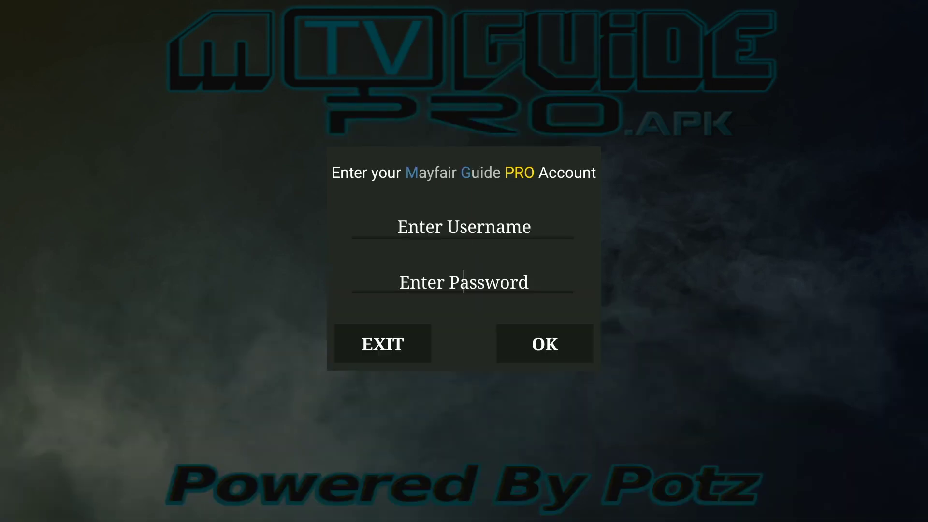